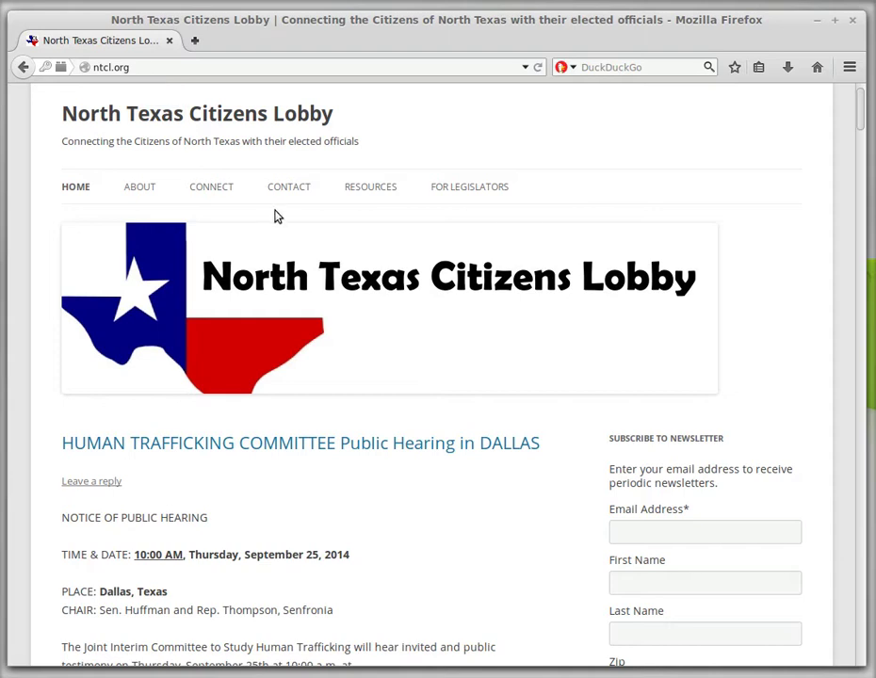
Browse the blog posts on the ntcl.org home page down to the "DPS is Violating Legislative Intent" post
scroll(523, 411, "down", 3)
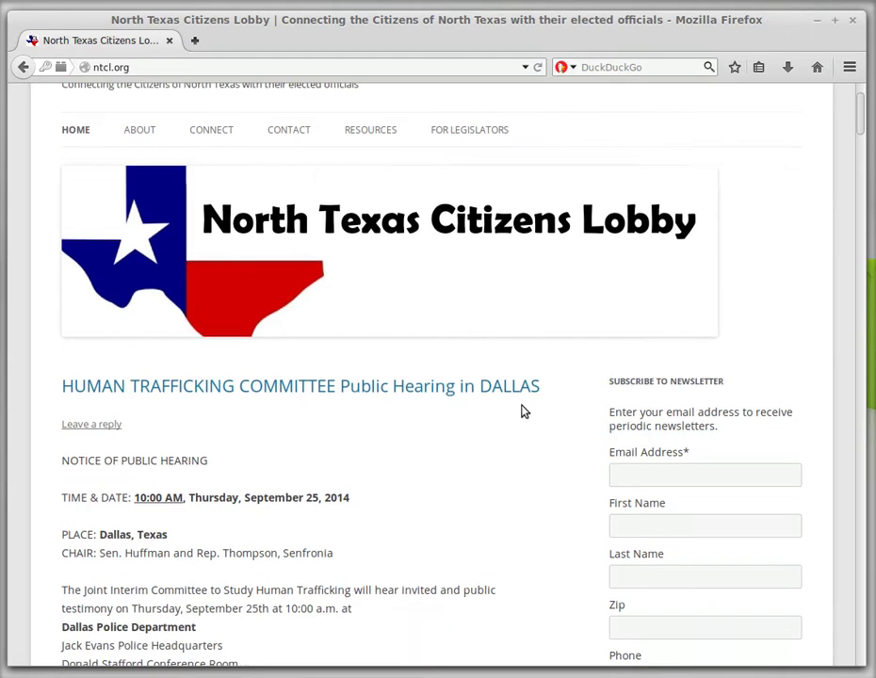
scroll(438, 328, "down", 7)
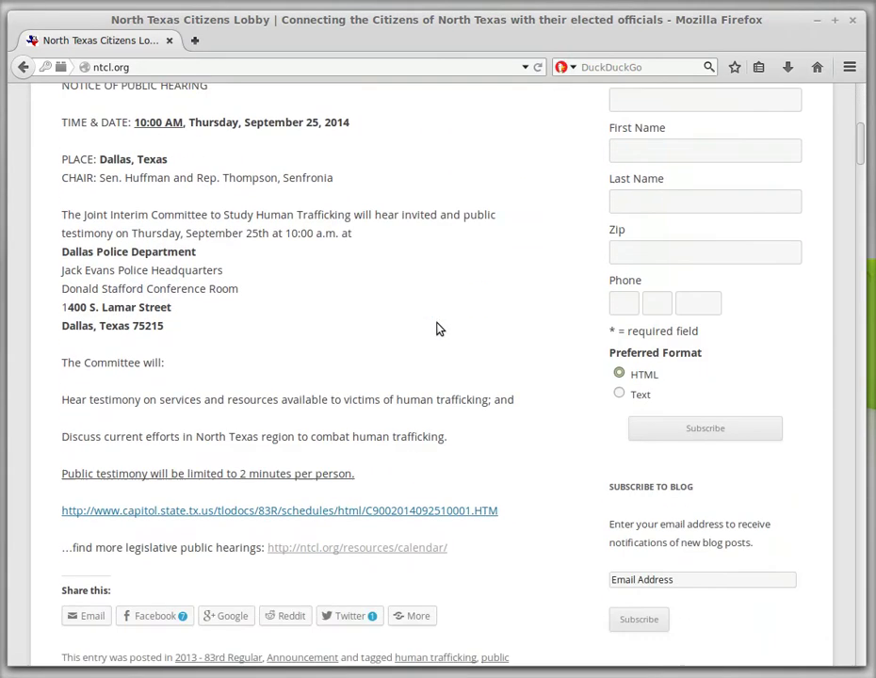
scroll(438, 327, "down", 15)
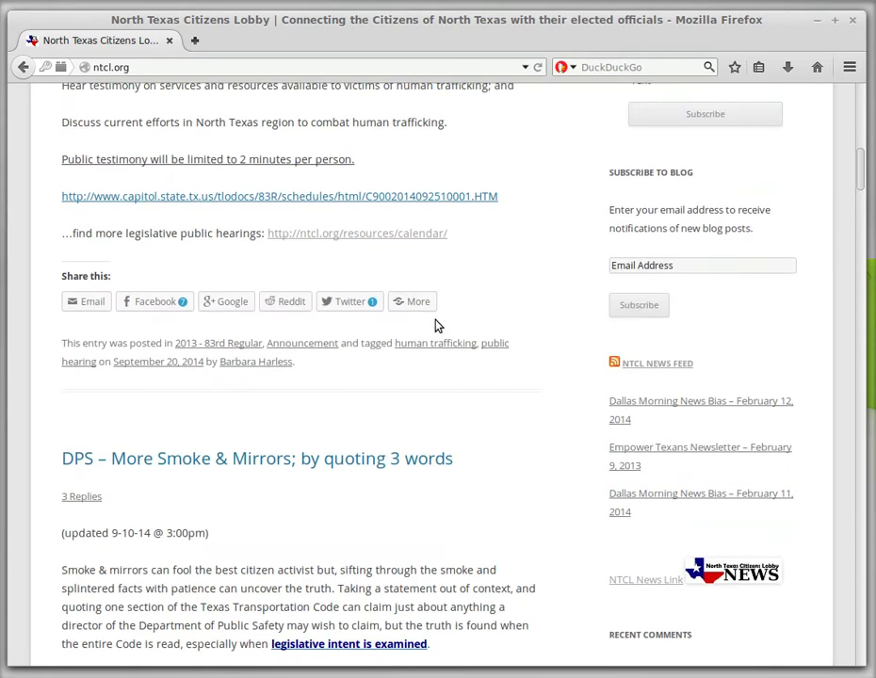
scroll(438, 327, "up", 6)
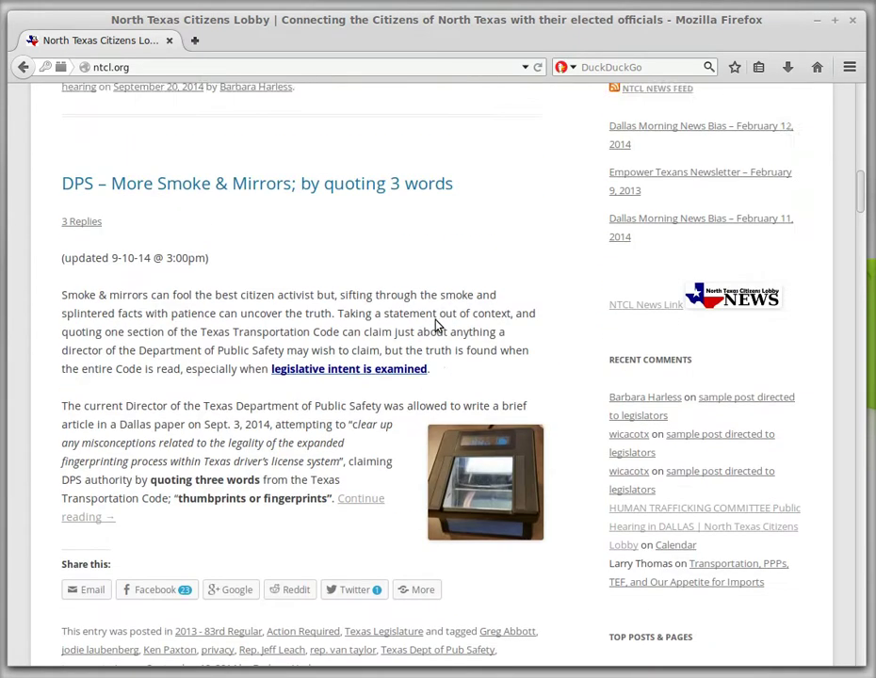
left_click(100, 61)
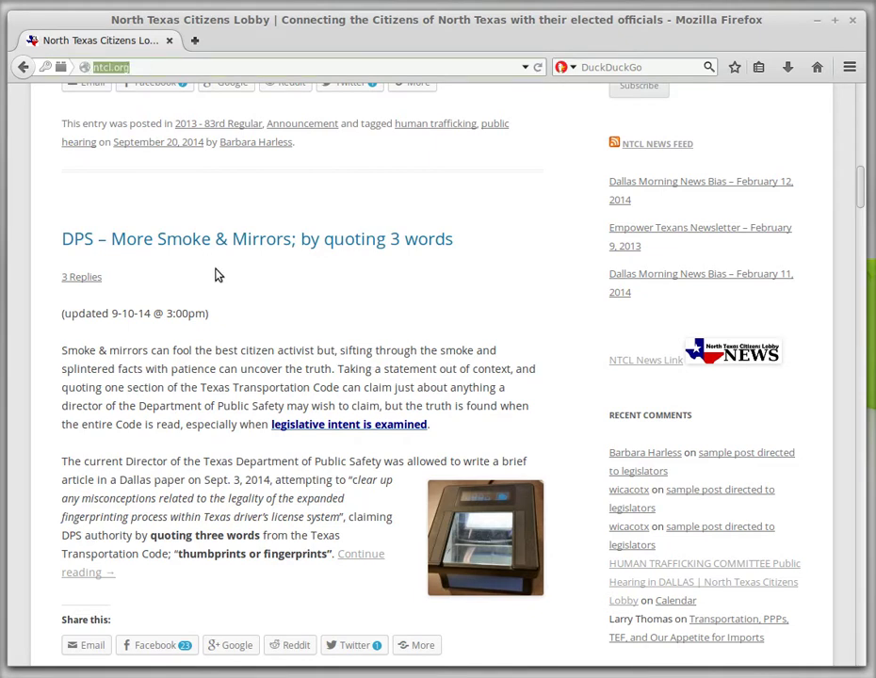
scroll(212, 269, "down", 1)
scroll(216, 275, "down", 2)
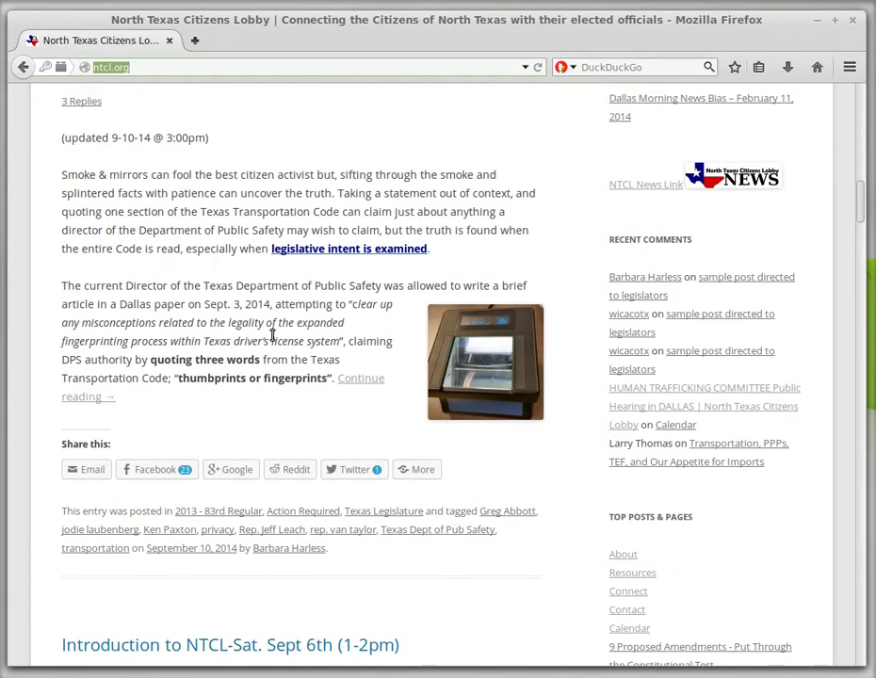
scroll(285, 319, "down", 8)
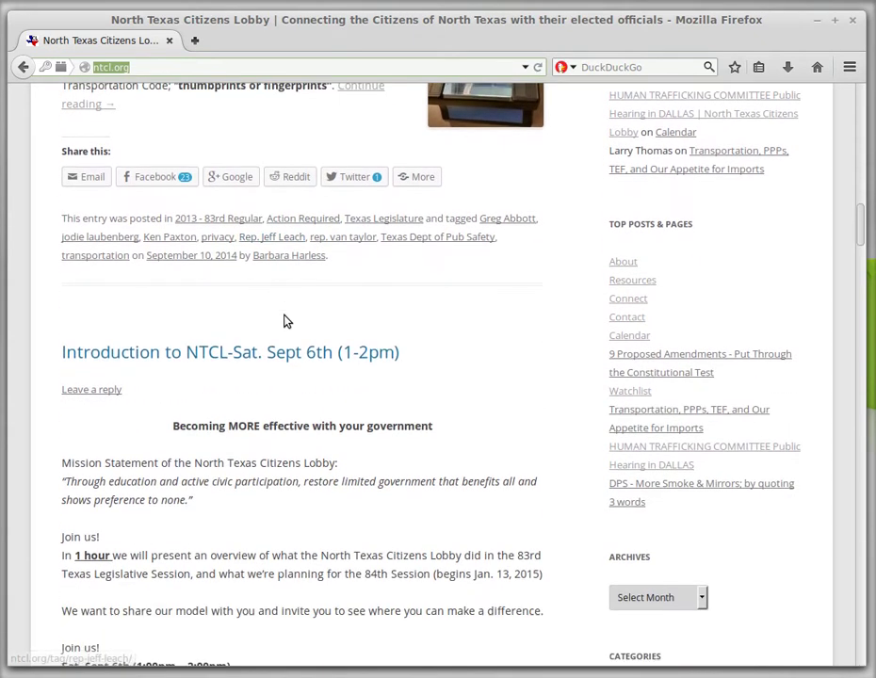
scroll(285, 319, "down", 8)
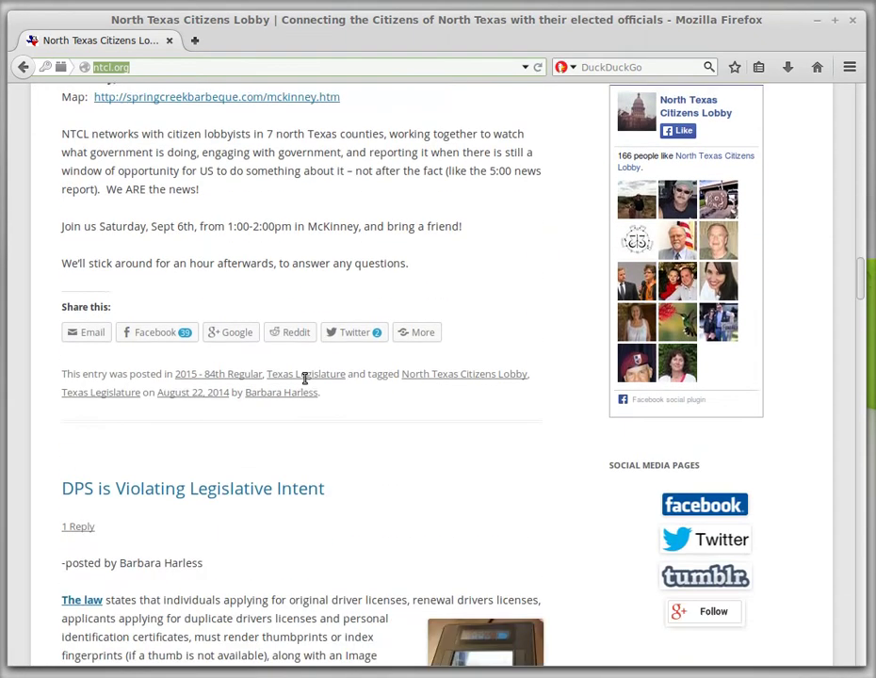
scroll(306, 382, "up", 4)
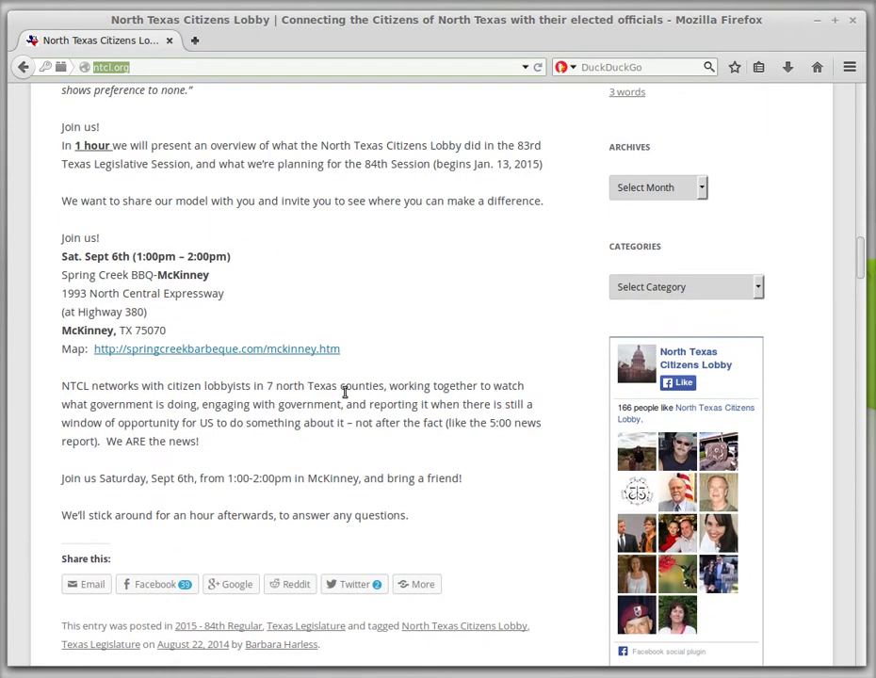
scroll(344, 391, "down", 10)
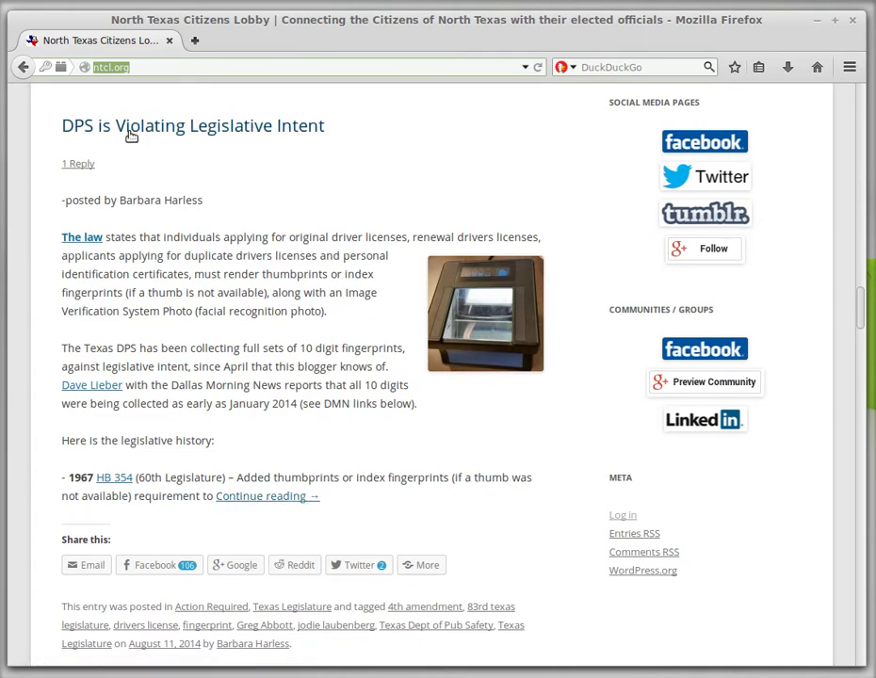
Open "DPS is Violating Legislative Intent" through its Continue reading link and examine the #more-1467 ending of the page address
left_click(280, 500)
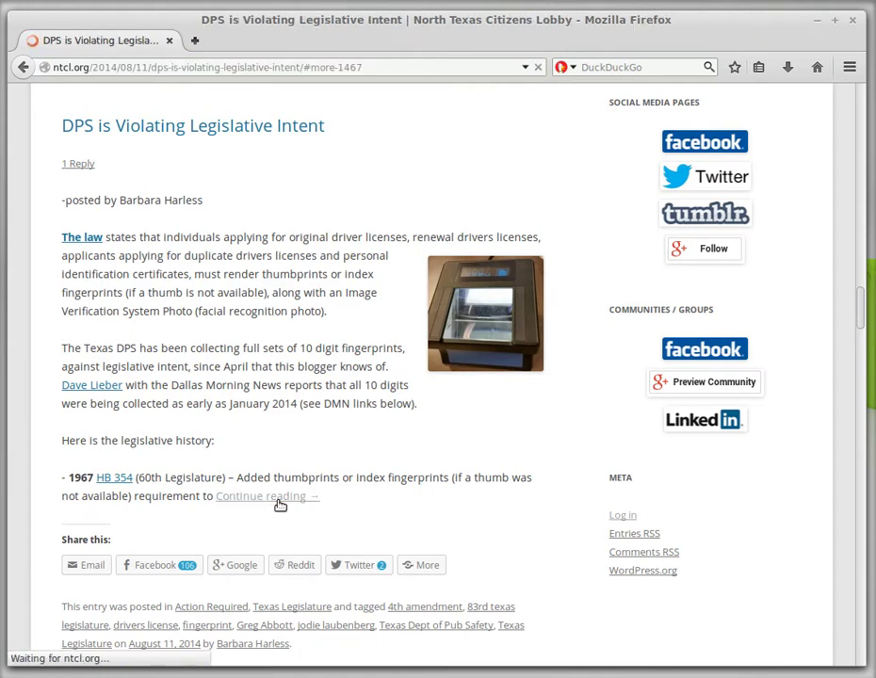
left_click_drag(88, 70, 371, 67)
left_click(344, 68)
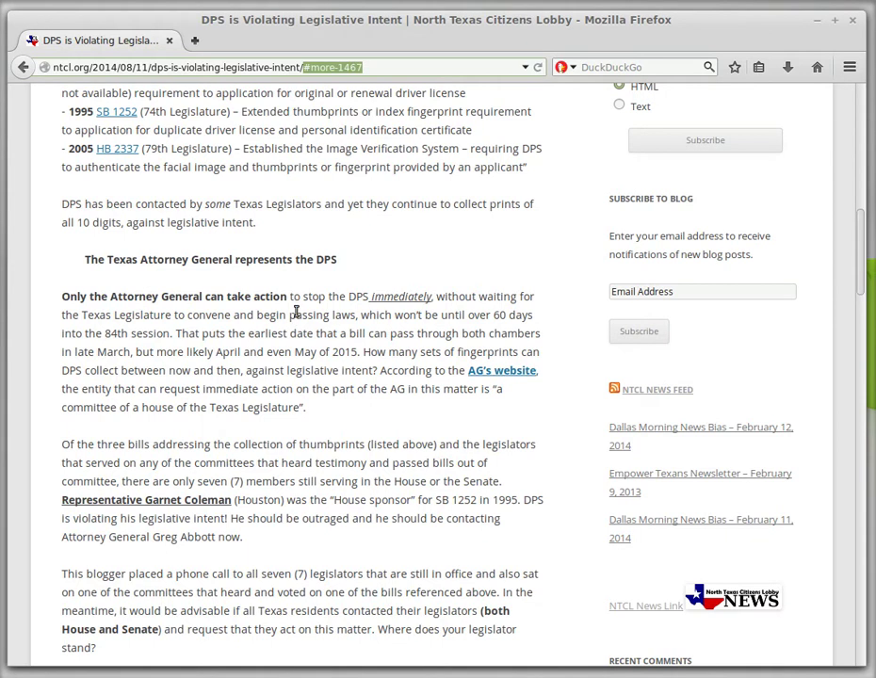
scroll(293, 320, "up", 5)
scroll(394, 123, "down", 2)
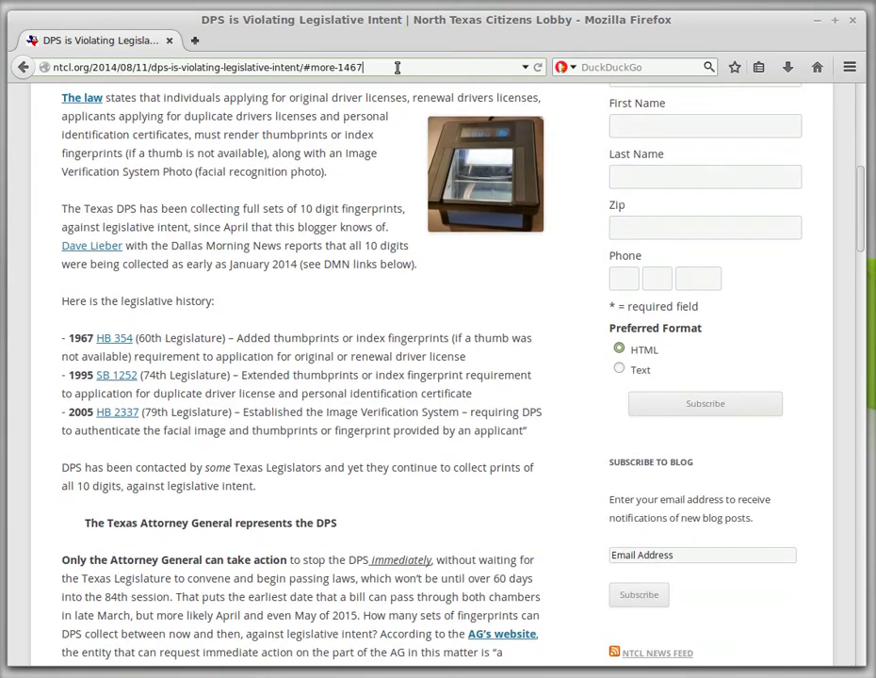
scroll(398, 67, "down", 4)
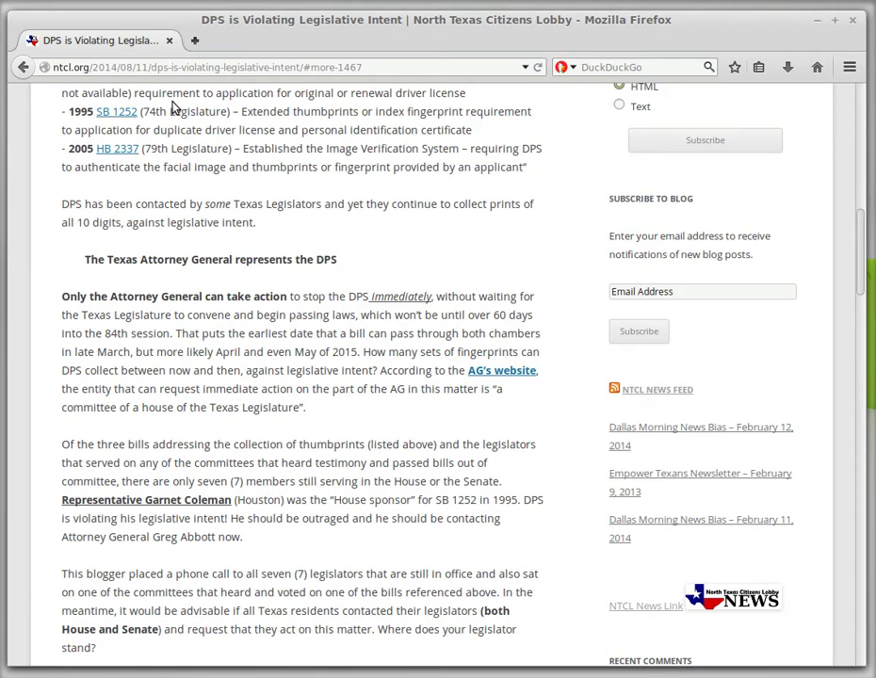
scroll(335, 339, "up", 1)
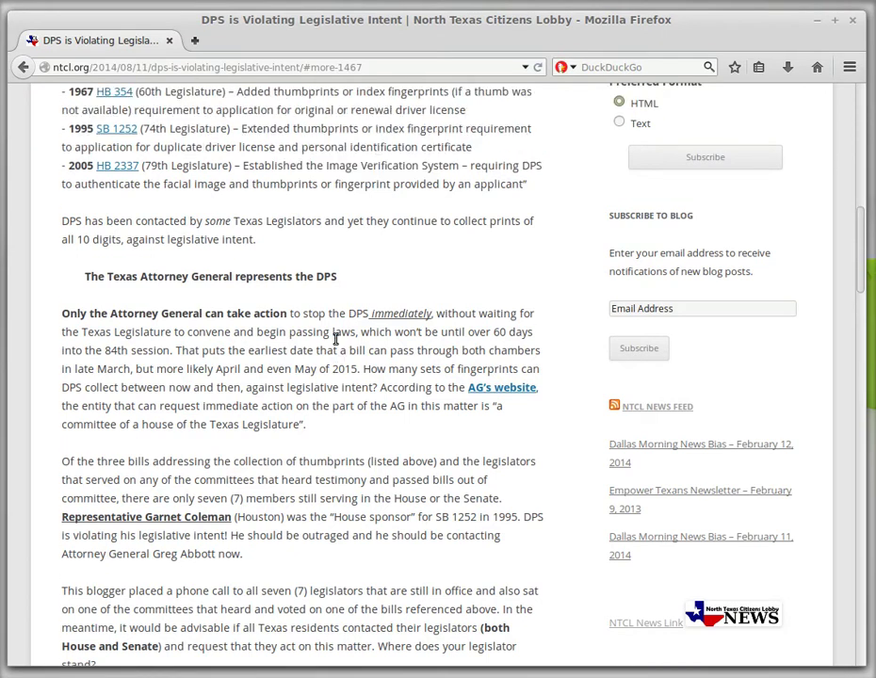
scroll(335, 339, "up", 12)
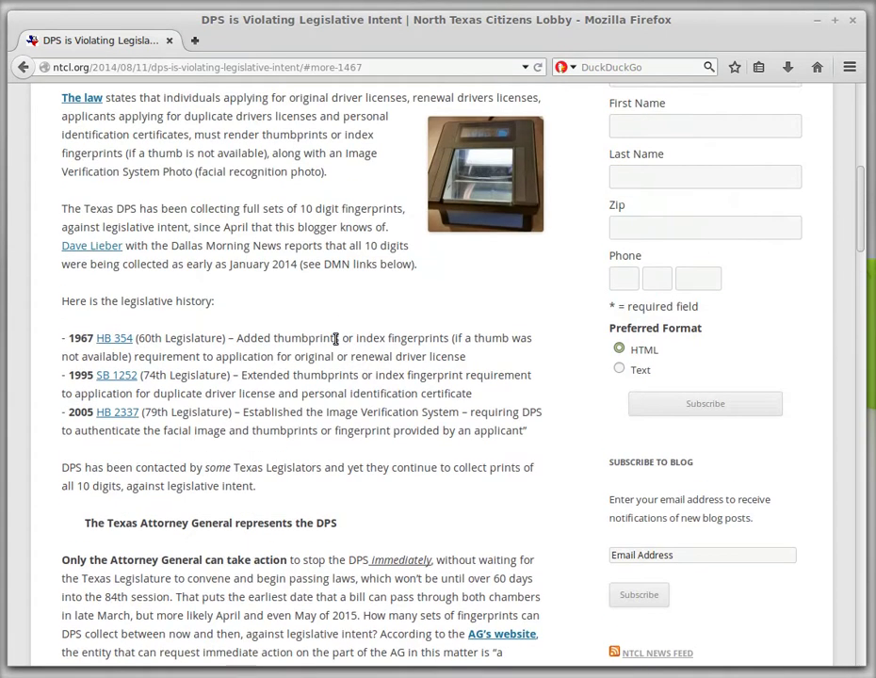
Return to the home page and open "DPS is Violating Legislative Intent" from its title link
left_click(22, 68)
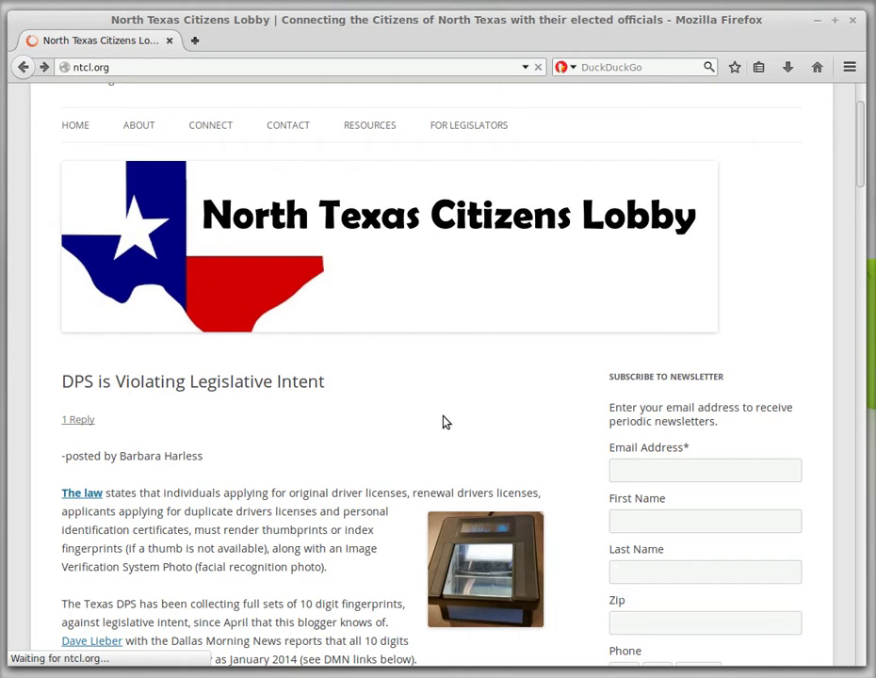
scroll(323, 452, "down", 3)
scroll(320, 450, "up", 5)
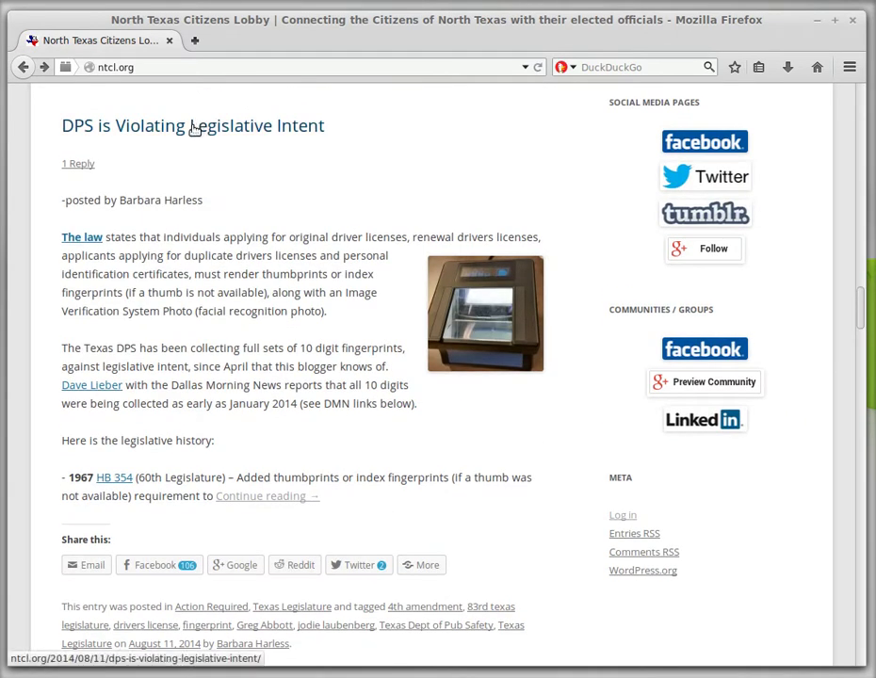
left_click(195, 128)
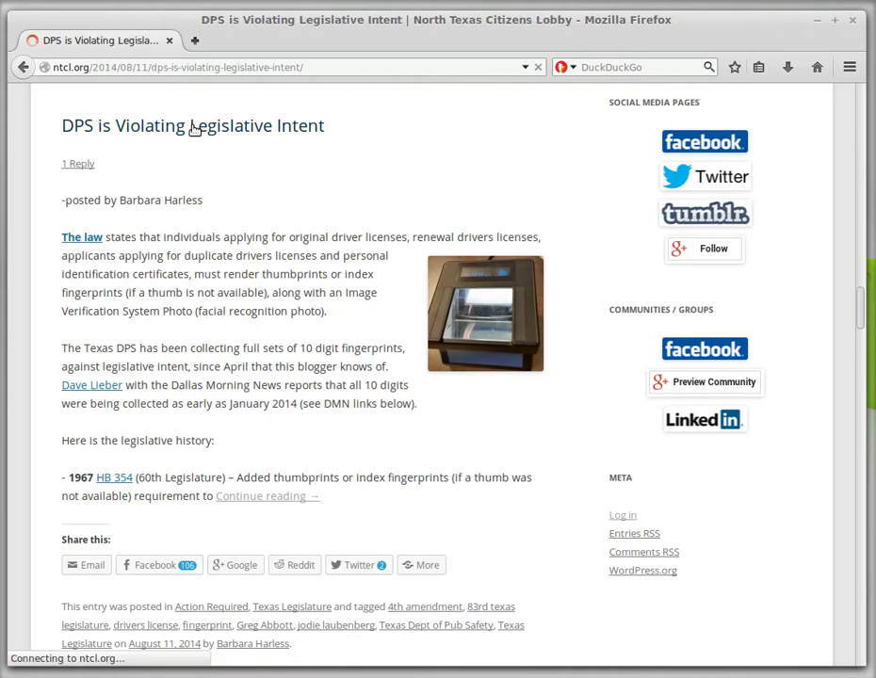
Copy the post's complete web address, ntcl.org/2014/08/11/dps-is-violating-legislative-intent/
left_click(304, 67)
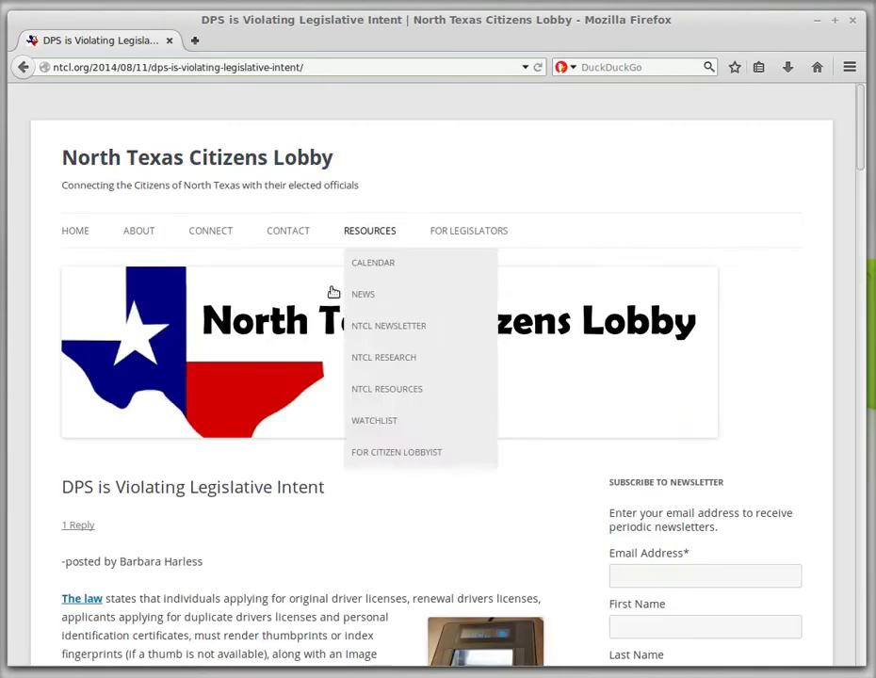
scroll(298, 468, "down", 3)
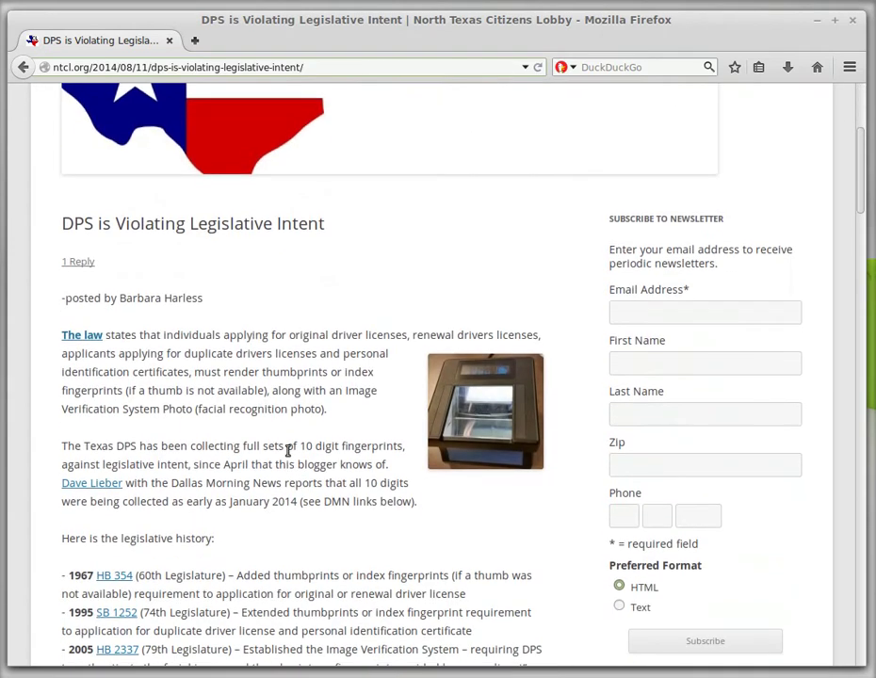
scroll(290, 448, "down", 3)
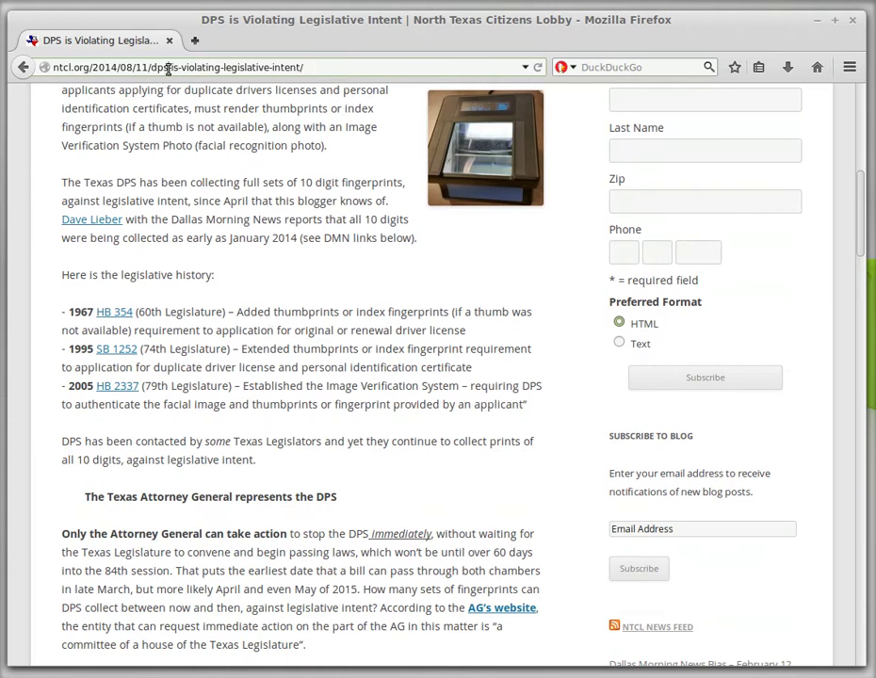
triple_click(225, 68)
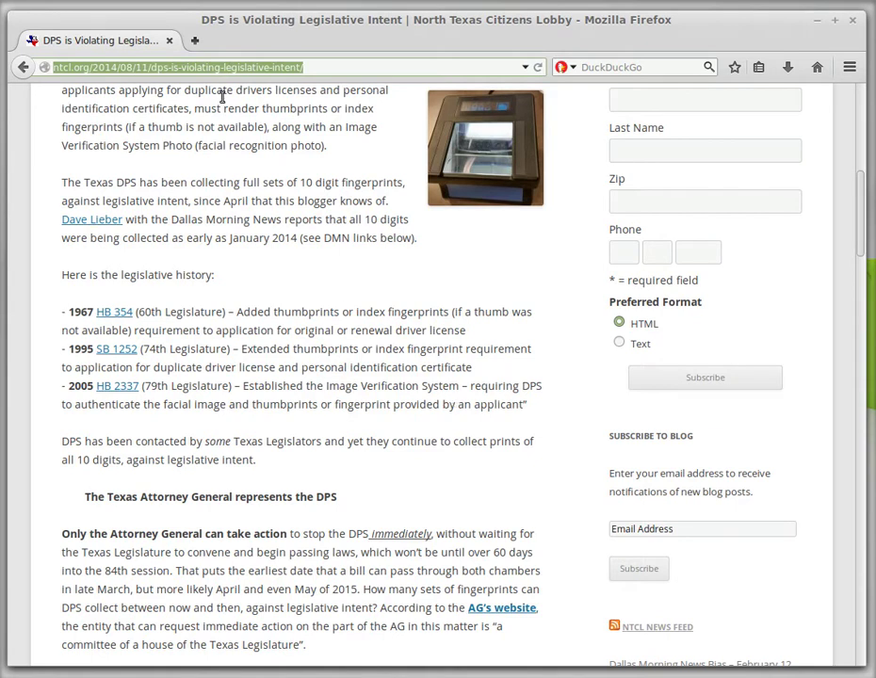
right_click(232, 68)
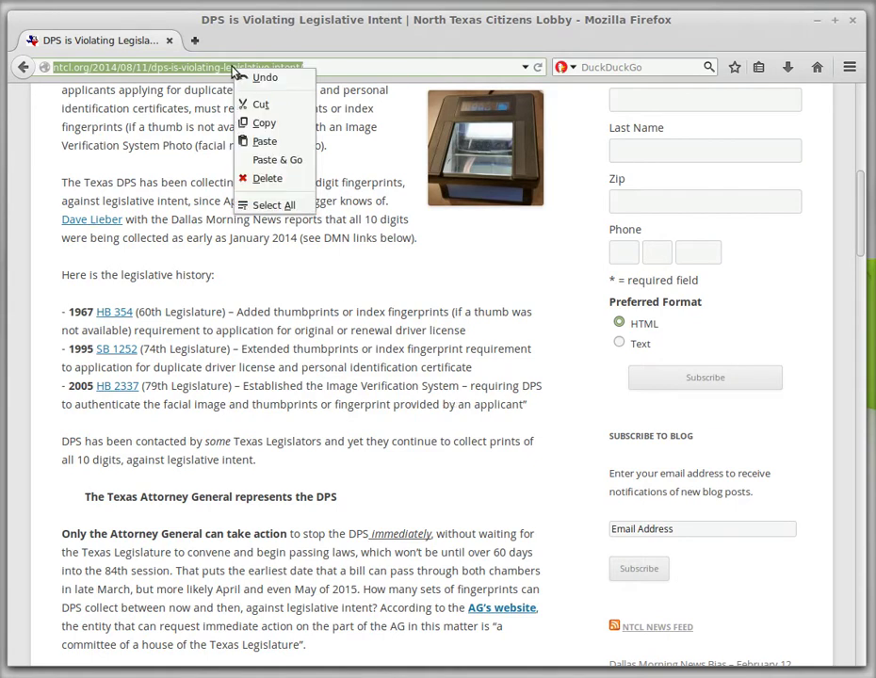
left_click(252, 121)
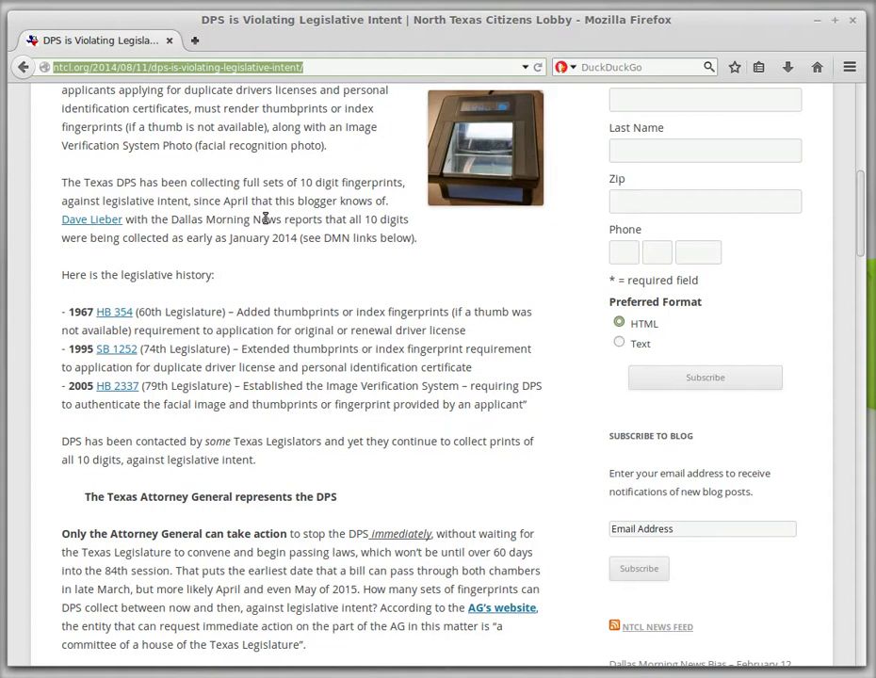
Look through the post to its end and highlight the title part of its address, dps-is-violating-legislative-intent/
scroll(265, 472, "up", 4)
scroll(266, 462, "down", 14)
scroll(266, 455, "down", 10)
scroll(270, 415, "down", 16)
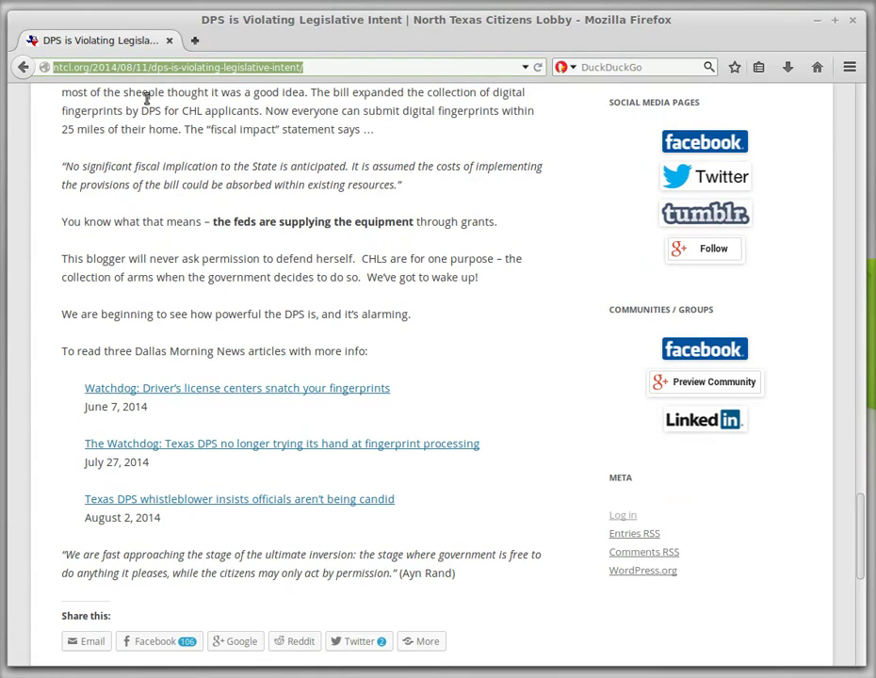
left_click(75, 67)
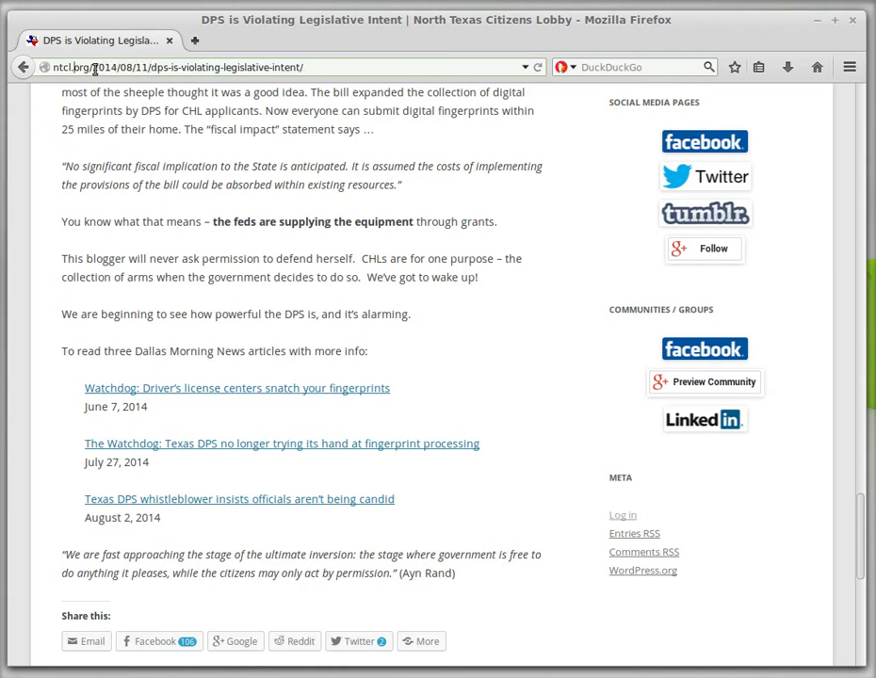
left_click_drag(157, 67, 311, 67)
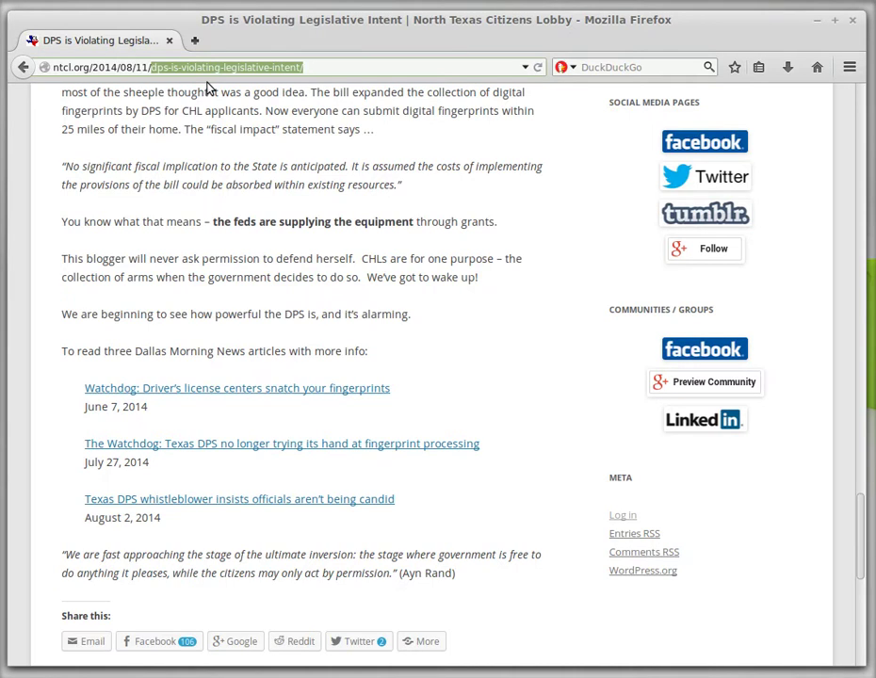
Open the post's email sharing form and check its recipient address, sender name and sender email fields
scroll(283, 348, "down", 5)
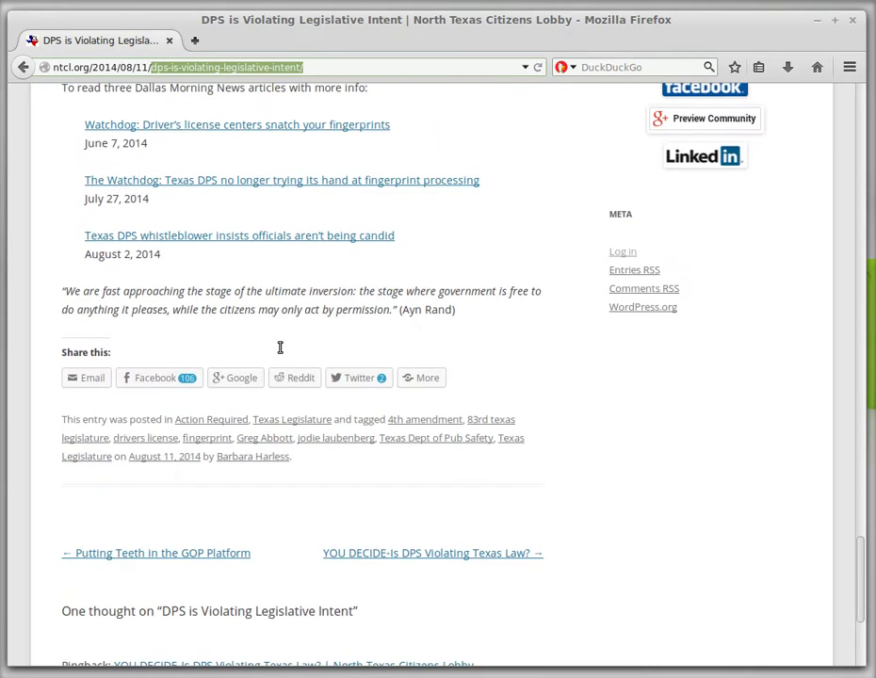
left_click(80, 381)
left_click(92, 455)
left_click(97, 492)
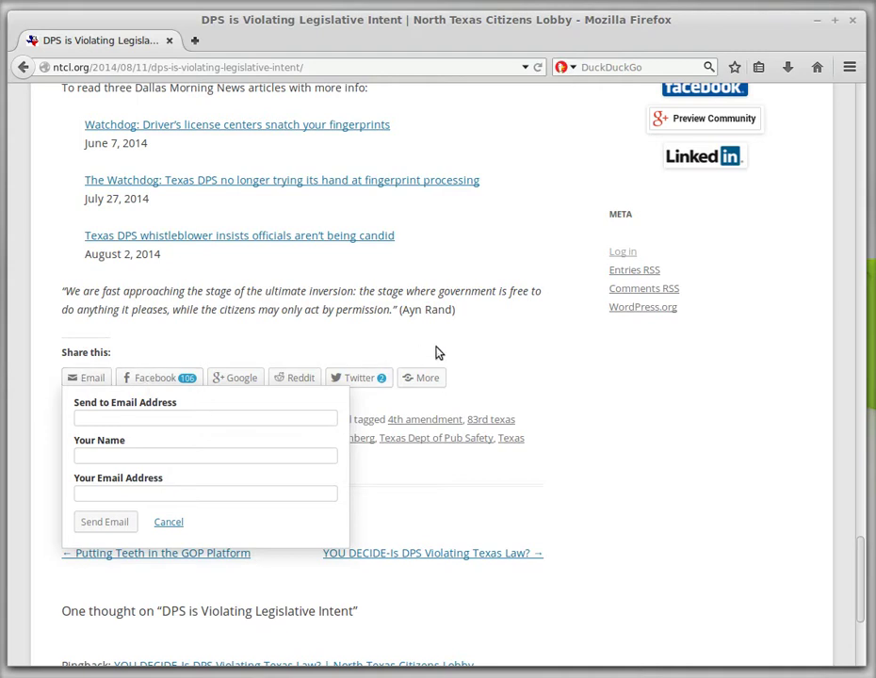
Start sharing the post on Facebook and enlarge the sharing window
left_click(140, 382)
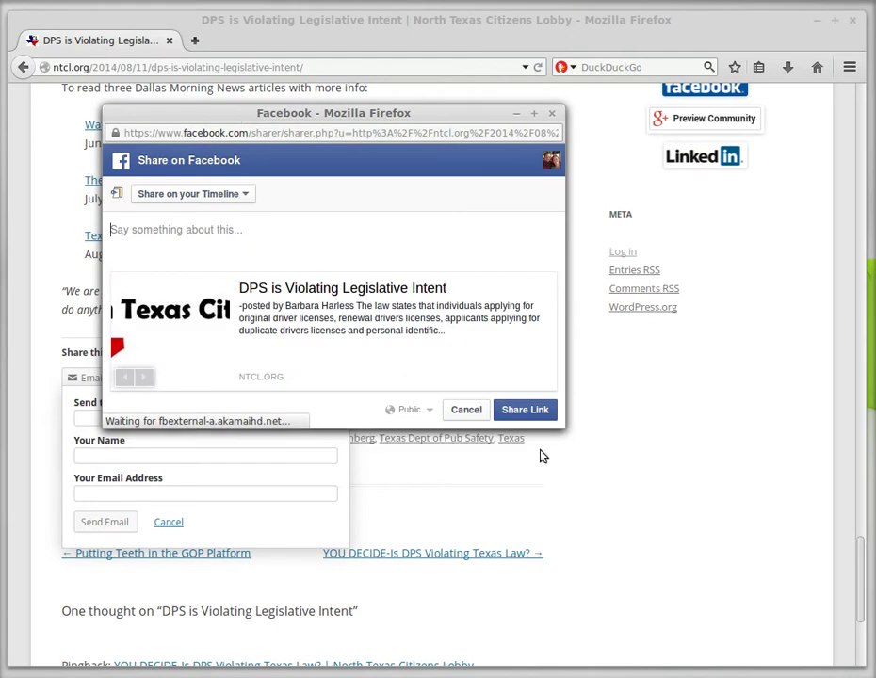
left_click_drag(566, 426, 835, 507)
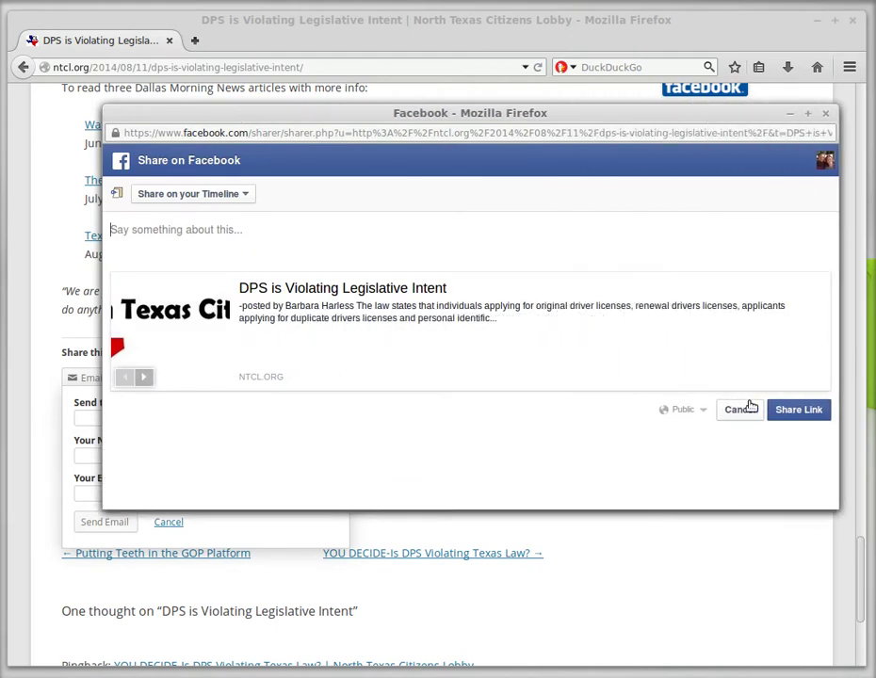
Check the Facebook share's destination choices and audience choices, and close the sharing window without posting
left_click(249, 195)
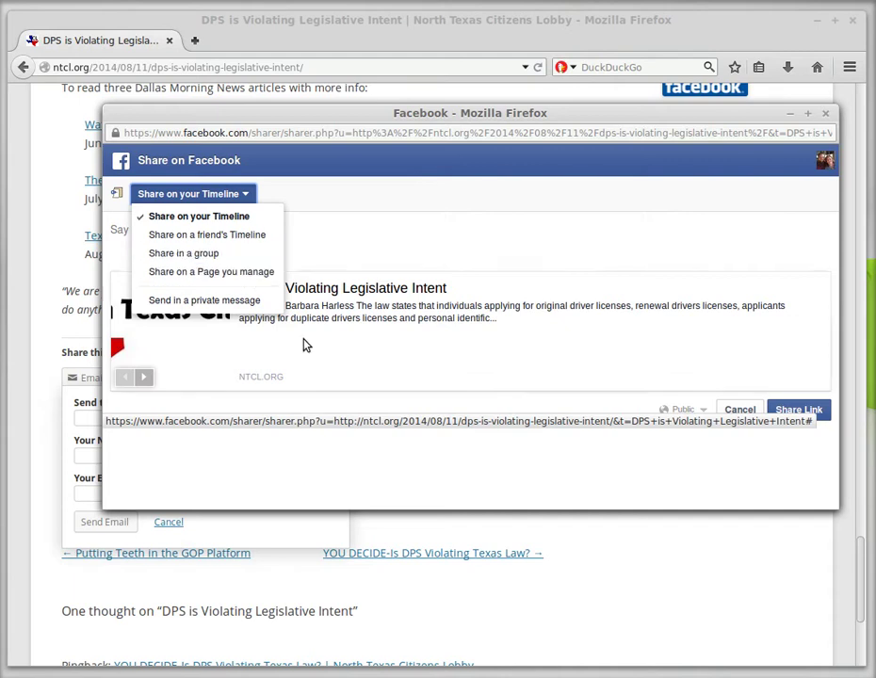
left_click(424, 361)
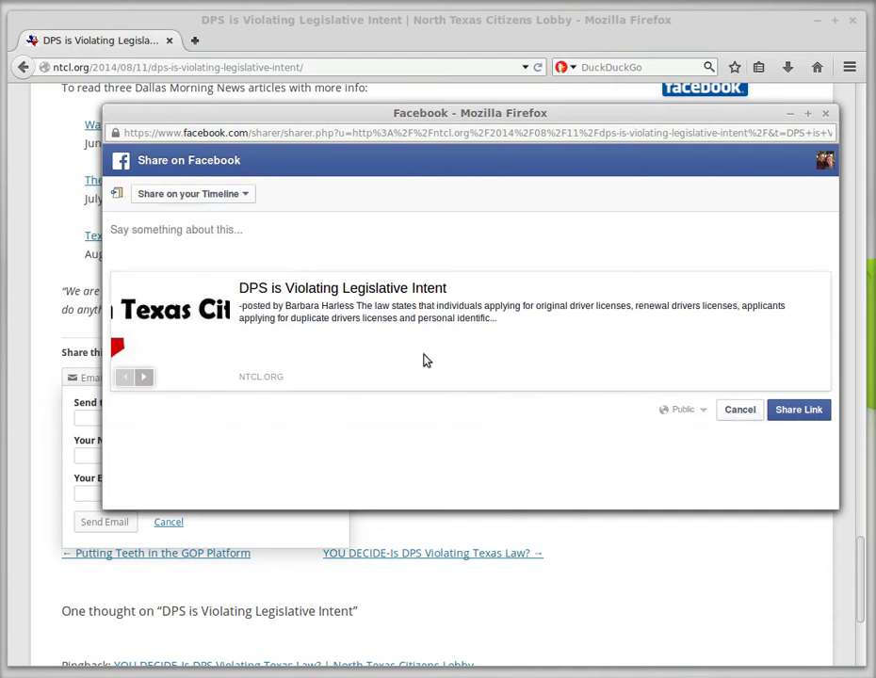
left_click(704, 411)
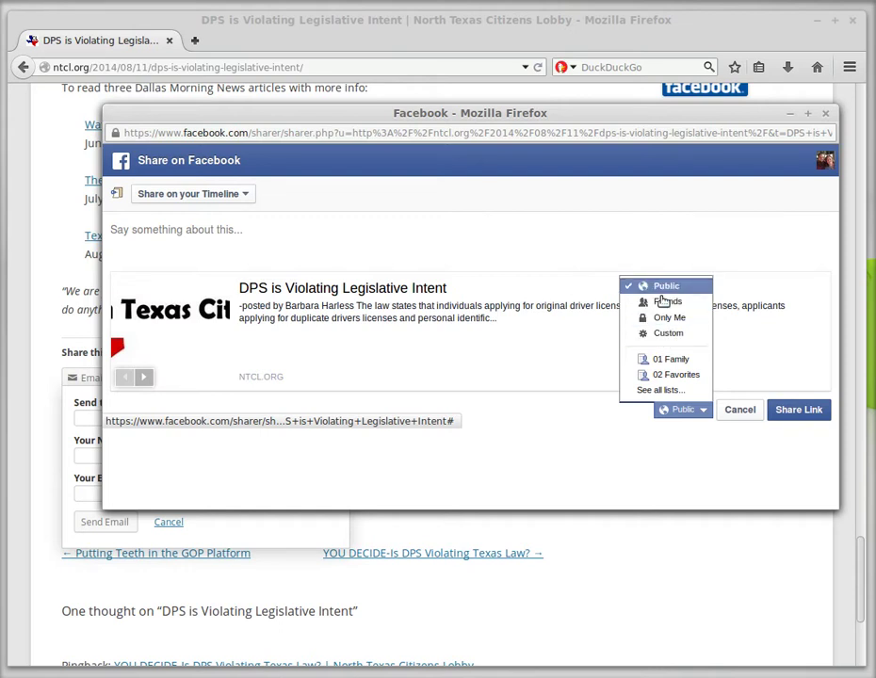
left_click(627, 424)
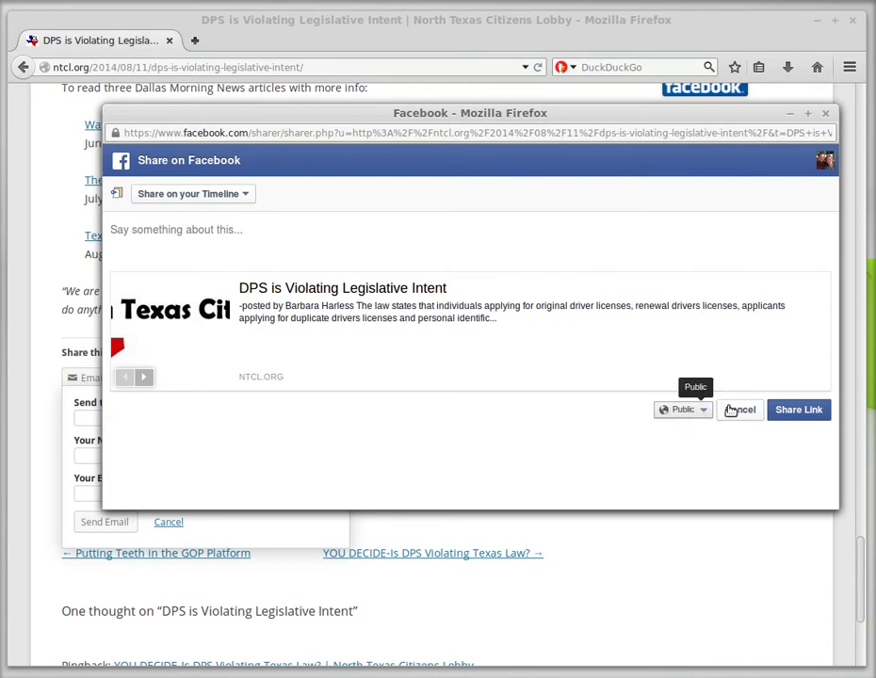
left_click(825, 113)
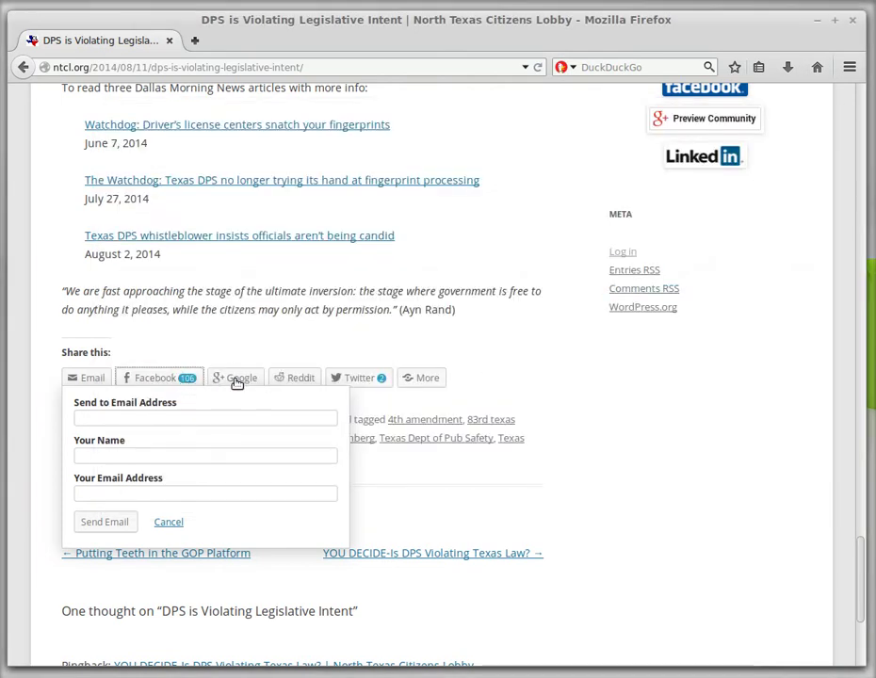
Check the post's additional sharing services and its print options without printing
left_click(407, 378)
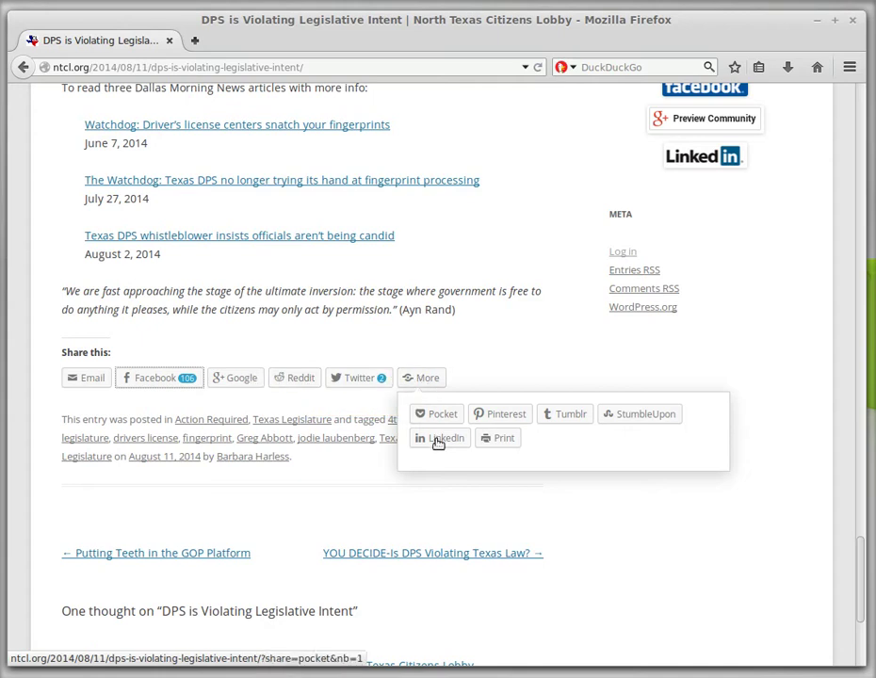
left_click(507, 444)
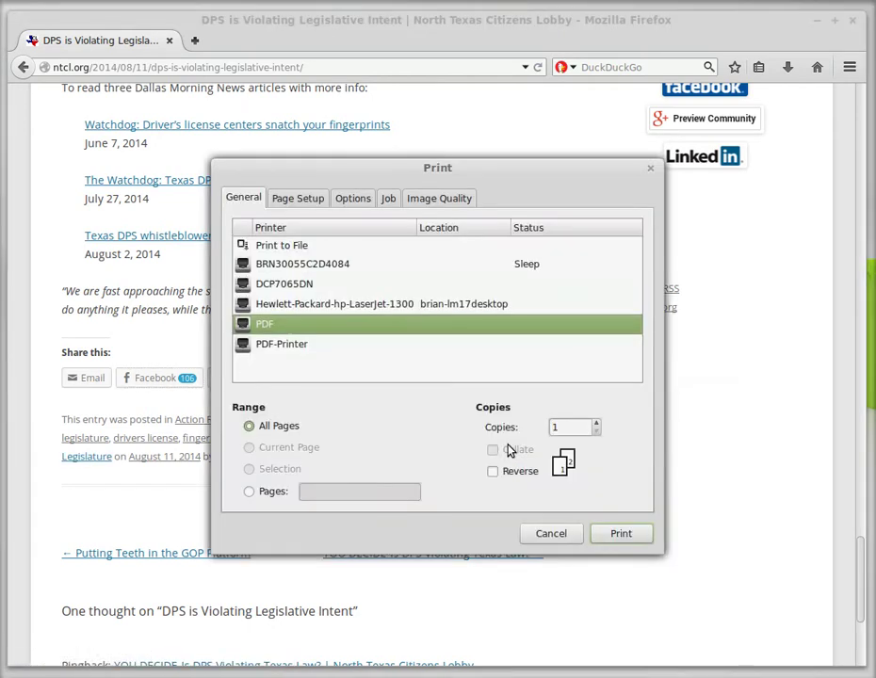
left_click(573, 537)
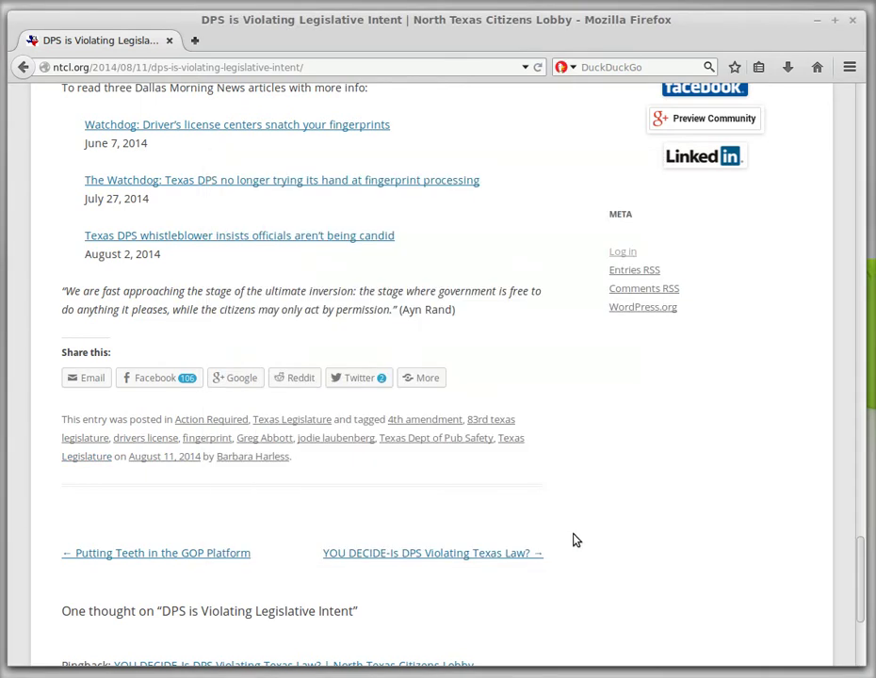
scroll(518, 557, "down", 2)
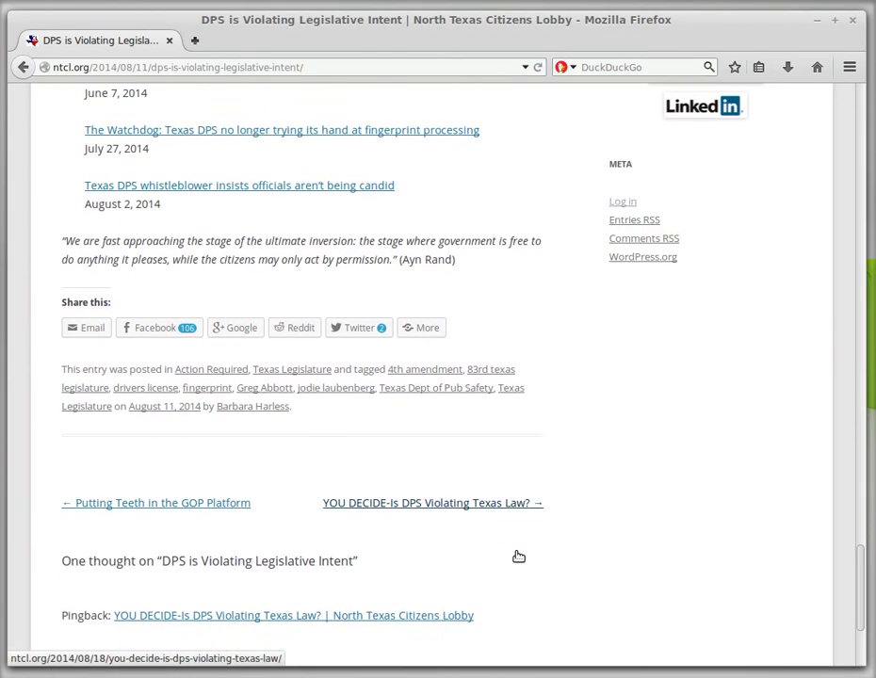
scroll(518, 557, "up", 3)
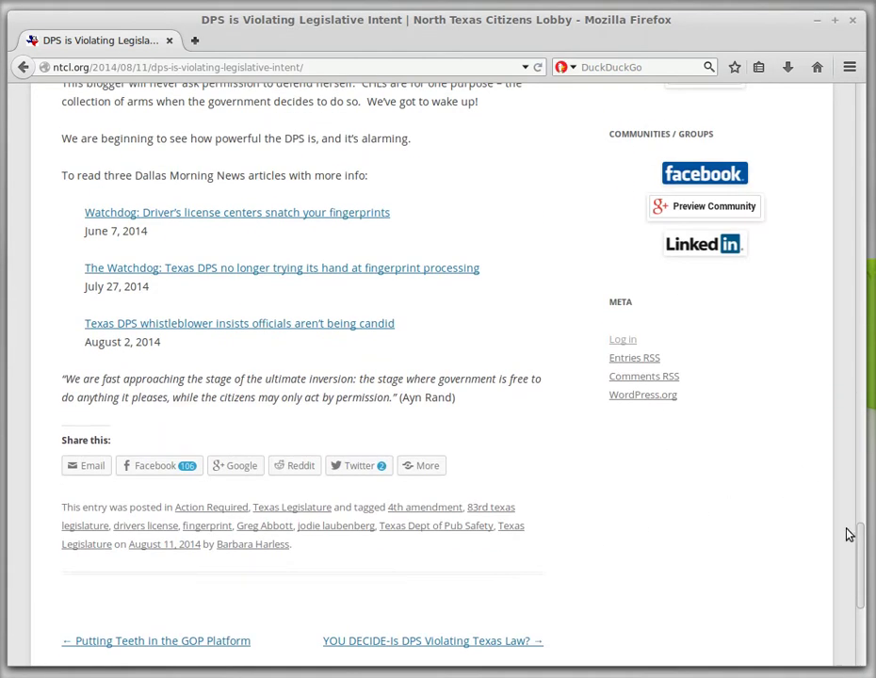
Open the site's About page and highlight its complete web address, ntcl.org/about/
left_click_drag(860, 562, 859, 123)
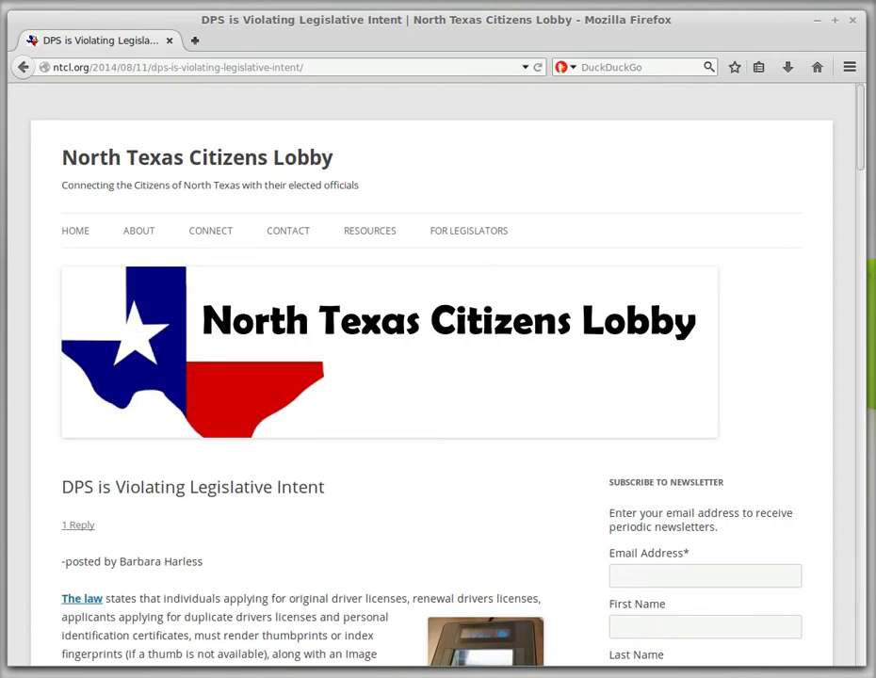
left_click_drag(862, 127, 865, 372)
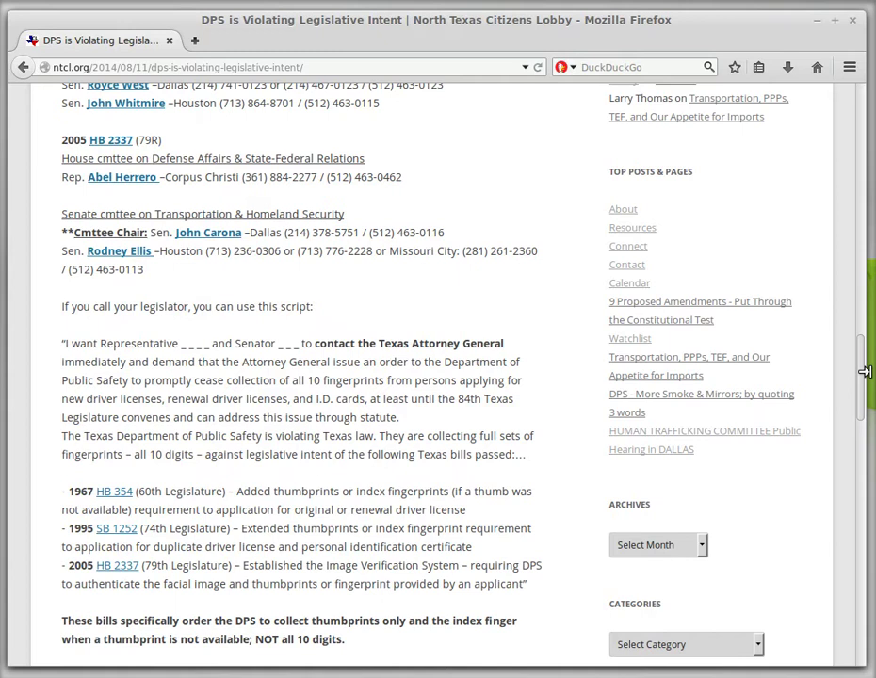
left_click_drag(867, 386, 836, 110)
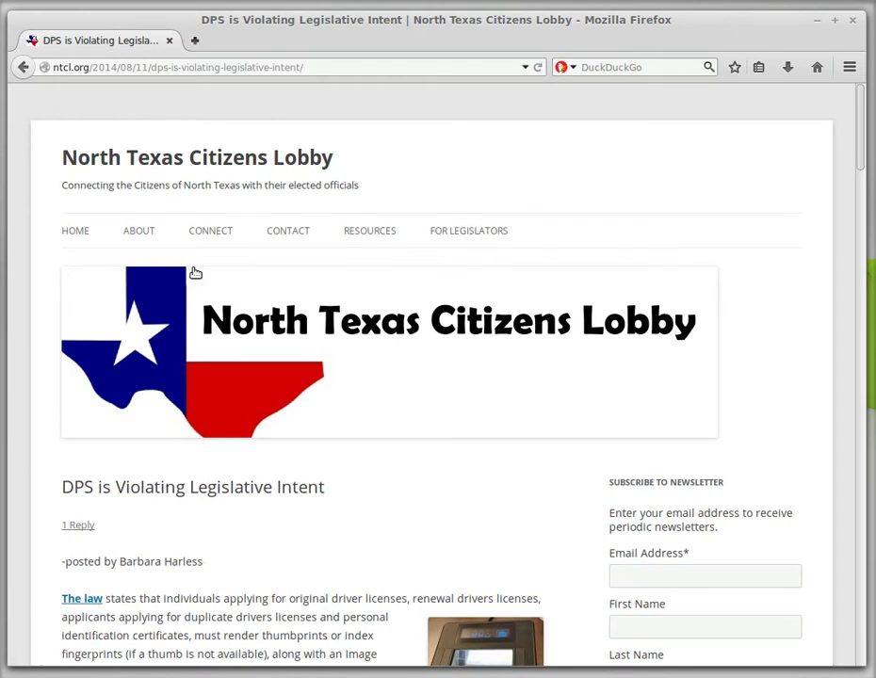
left_click(140, 234)
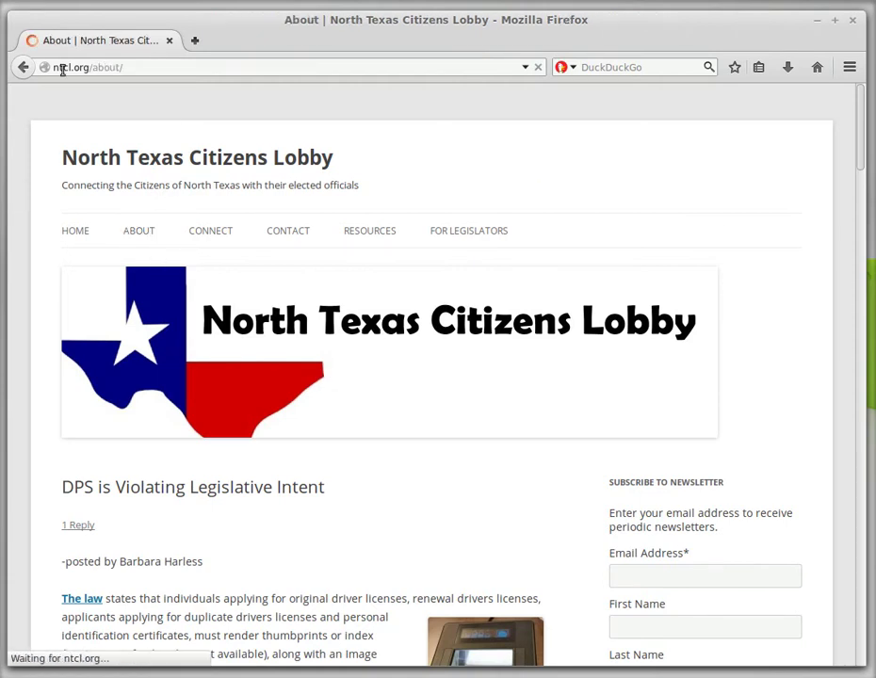
left_click_drag(56, 67, 141, 70)
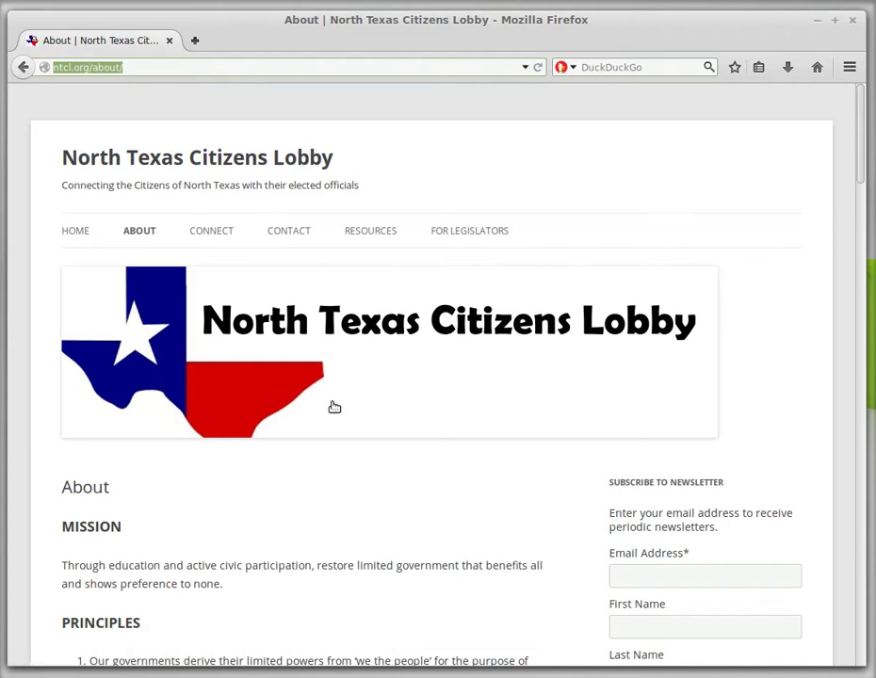
Find the sharing options at the end of the About page and show its additional services
scroll(209, 508, "down", 15)
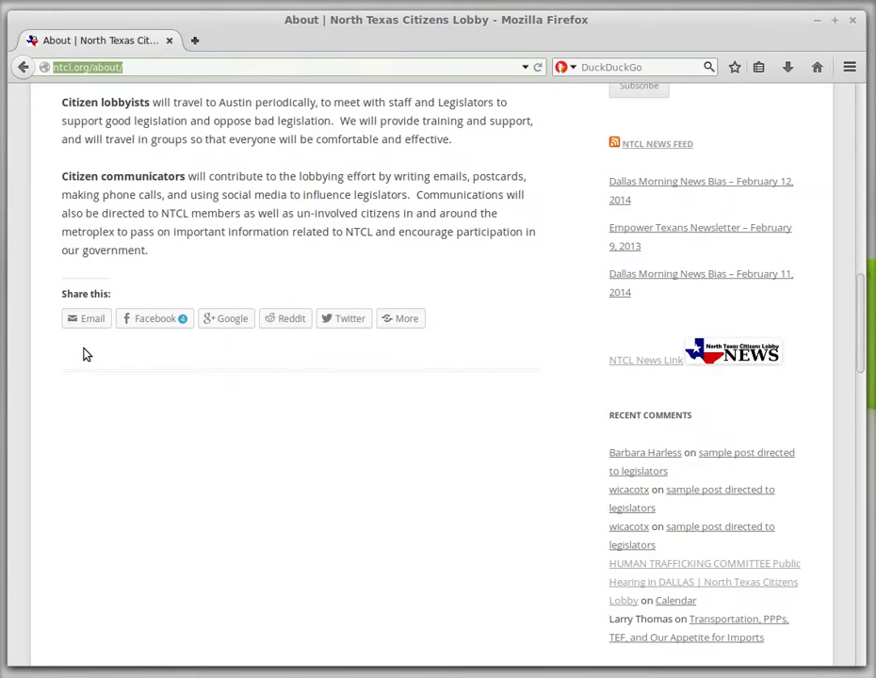
left_click(419, 316)
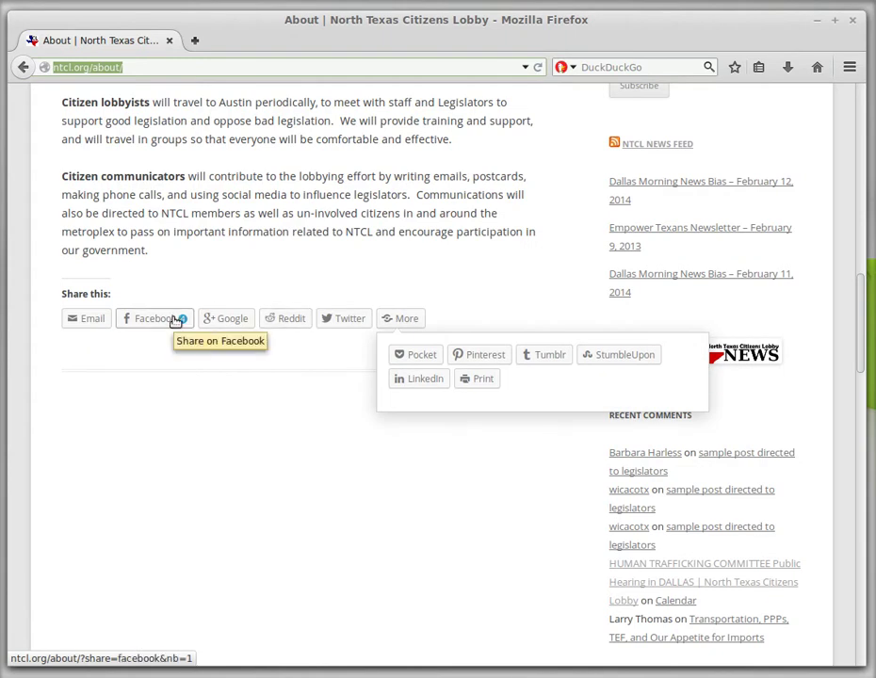